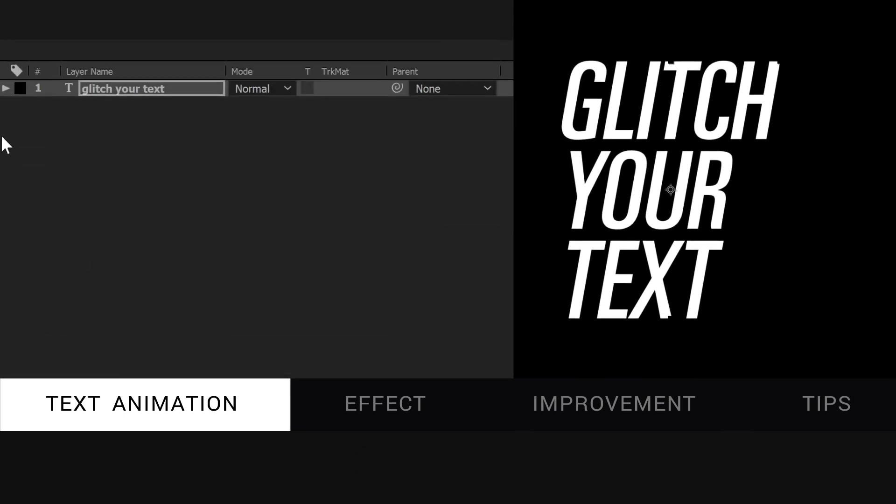
# - Add Animator 1 to the text layer with Position, Fill Color and Blur properties
pyautogui.click(5, 24)
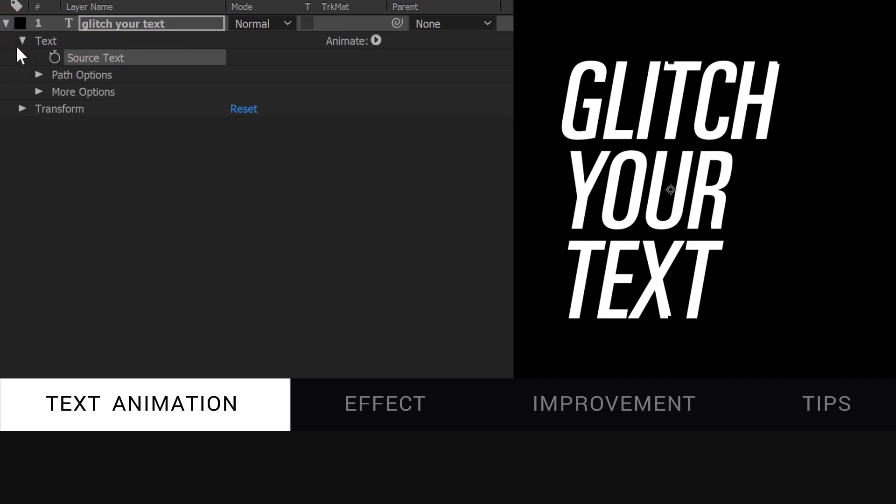
pyautogui.click(376, 41)
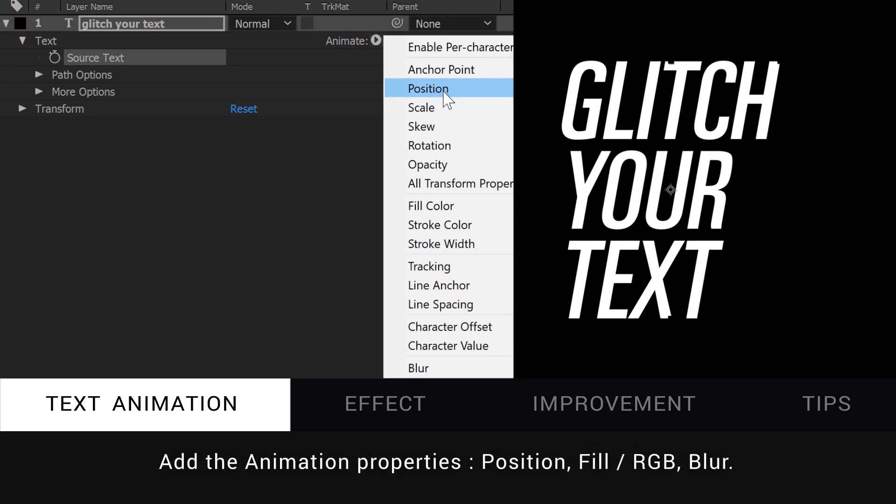
pyautogui.click(444, 91)
pyautogui.click(376, 41)
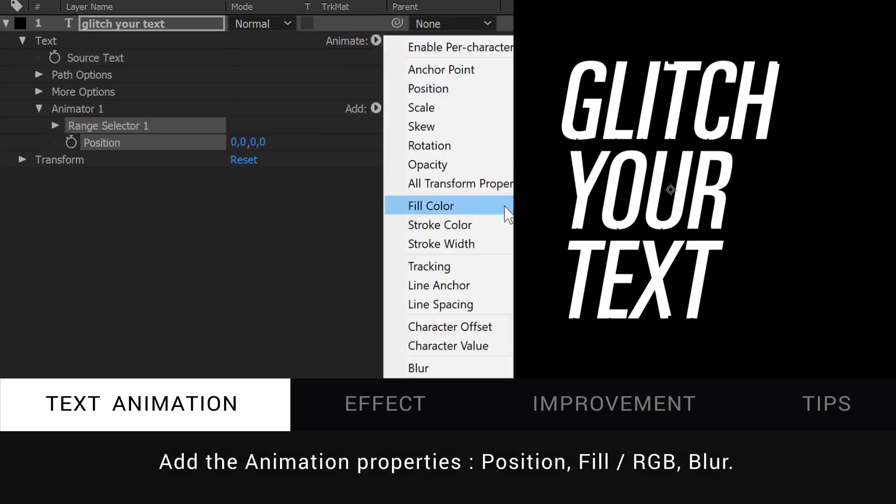
pyautogui.click(506, 208)
pyautogui.click(376, 41)
pyautogui.click(462, 368)
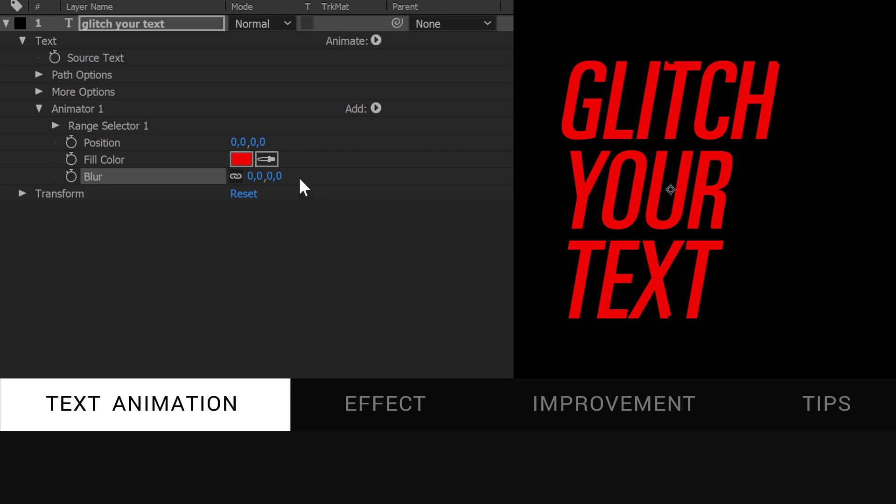
# - Set Animator 1's Position offset to 300, then expand Range Selector 1 and try its Start value
pyautogui.click(260, 141)
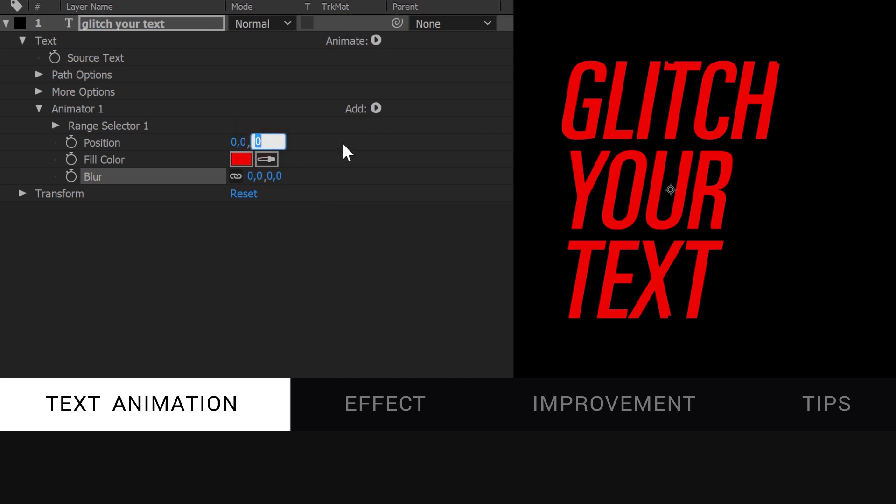
pyautogui.write('300')
pyautogui.press('Return')
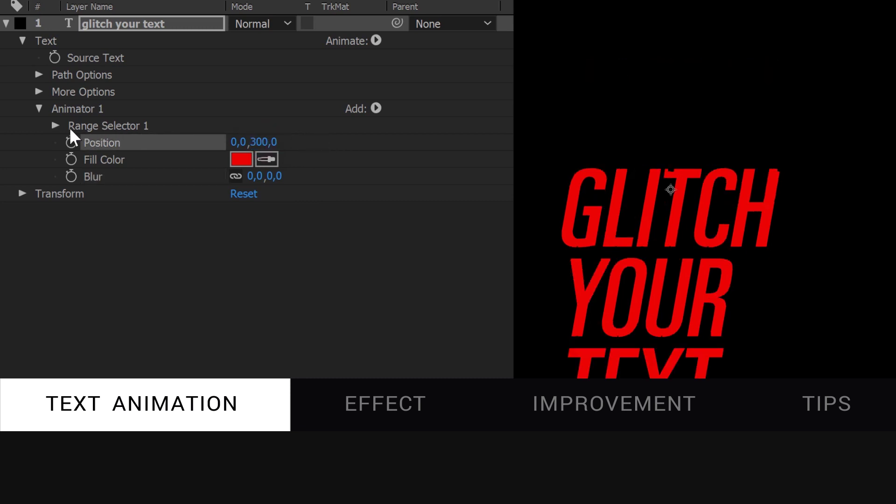
pyautogui.click(52, 126)
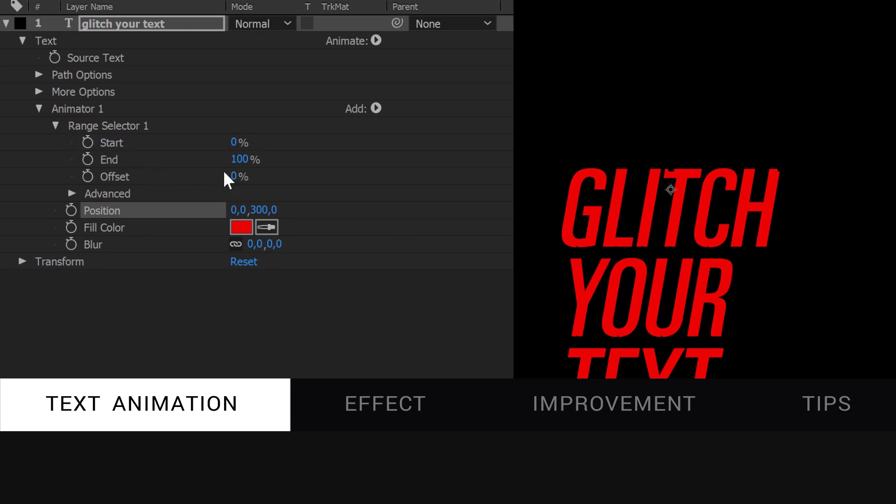
pyautogui.moveTo(235, 142); pyautogui.dragTo(278, 148)
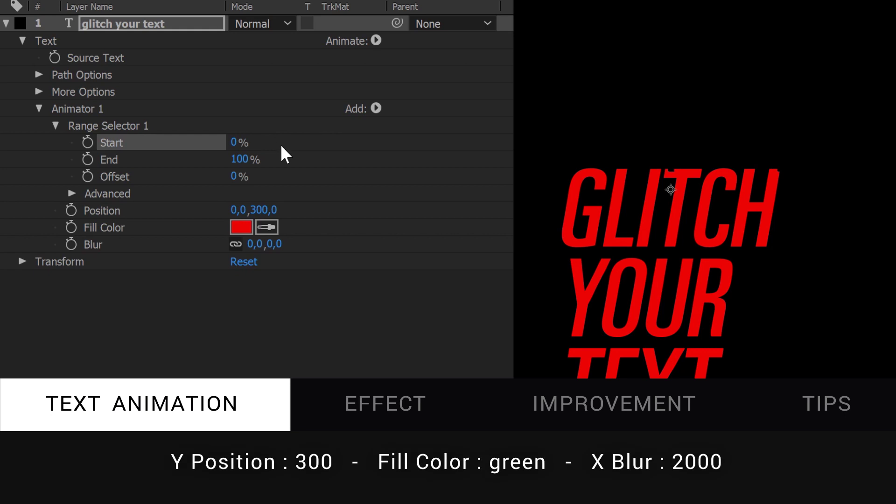
# - Change Animator 1's Fill Color to bright green (00FF6F)
pyautogui.click(240, 226)
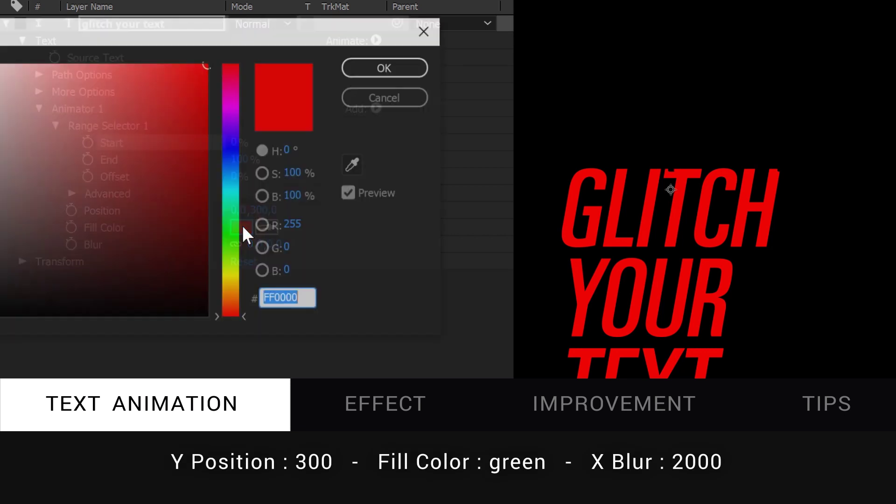
pyautogui.click(232, 221)
pyautogui.click(231, 214)
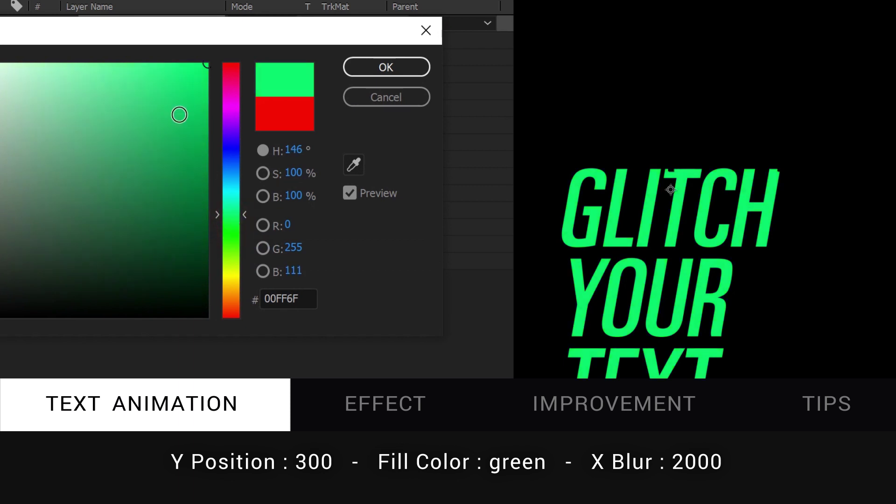
pyautogui.moveTo(178, 114); pyautogui.dragTo(173, 101)
pyautogui.click(387, 69)
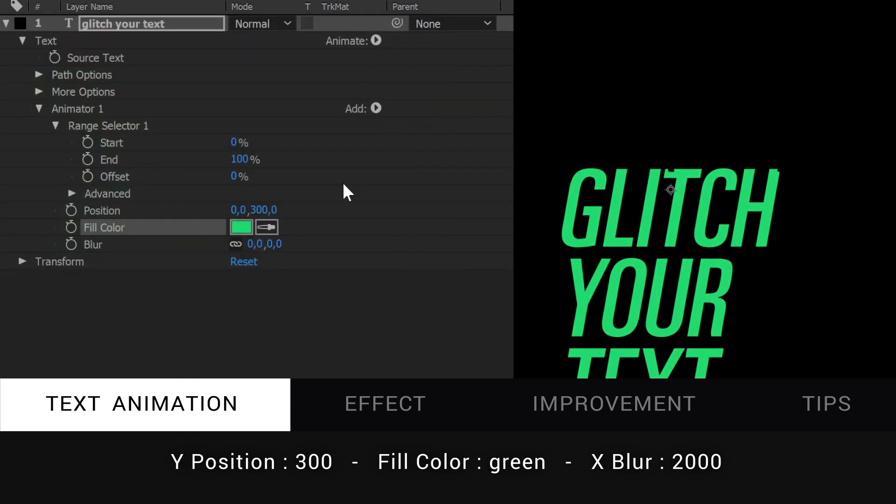
# - Set the horizontal Blur to 2000
pyautogui.click(254, 243)
pyautogui.write('2000')
pyautogui.press('Return')
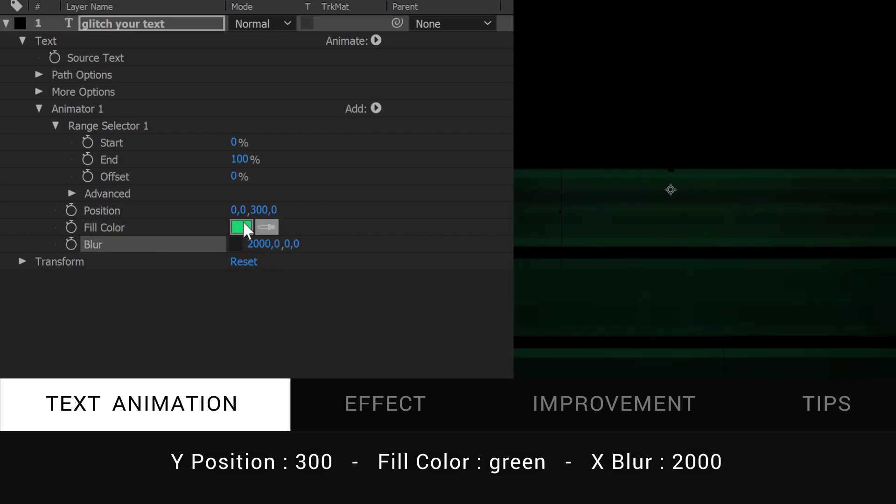
# - In Range Selector Advanced, choose Ramp Up shape, set Ease High and Low to 100%, and turn on Randomize Order
pyautogui.click(73, 193)
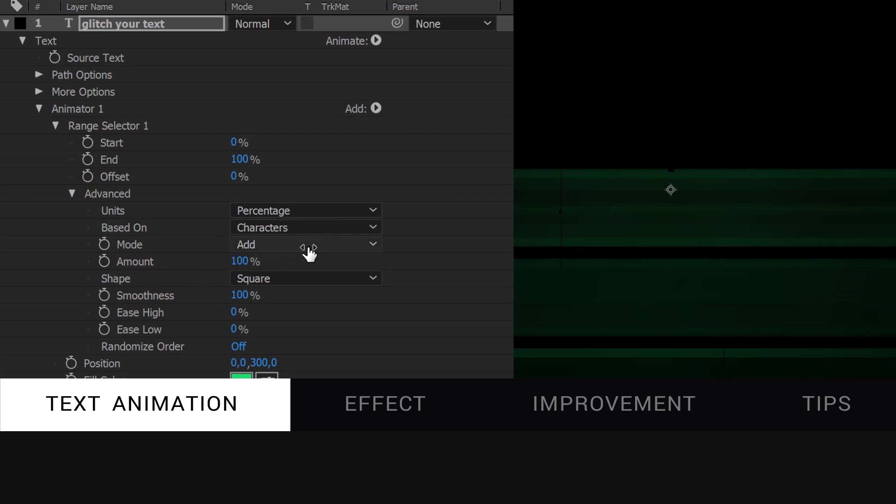
pyautogui.click(329, 279)
pyautogui.click(291, 185)
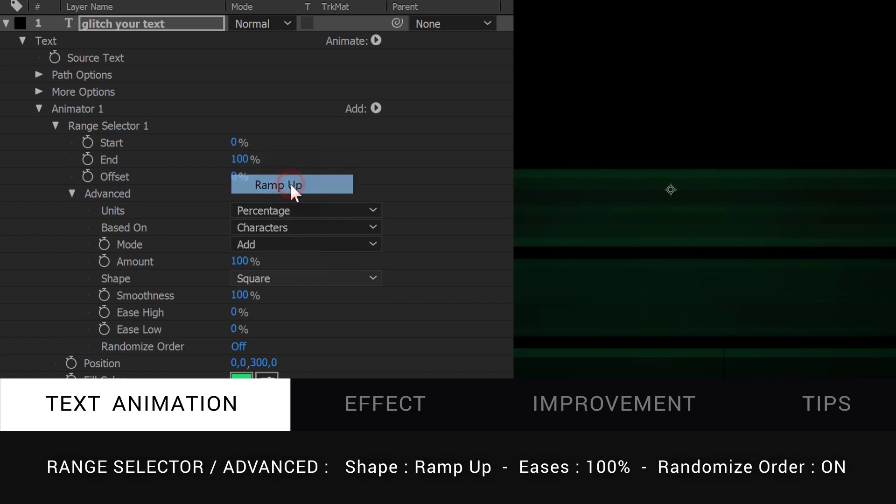
pyautogui.moveTo(237, 298); pyautogui.dragTo(419, 310)
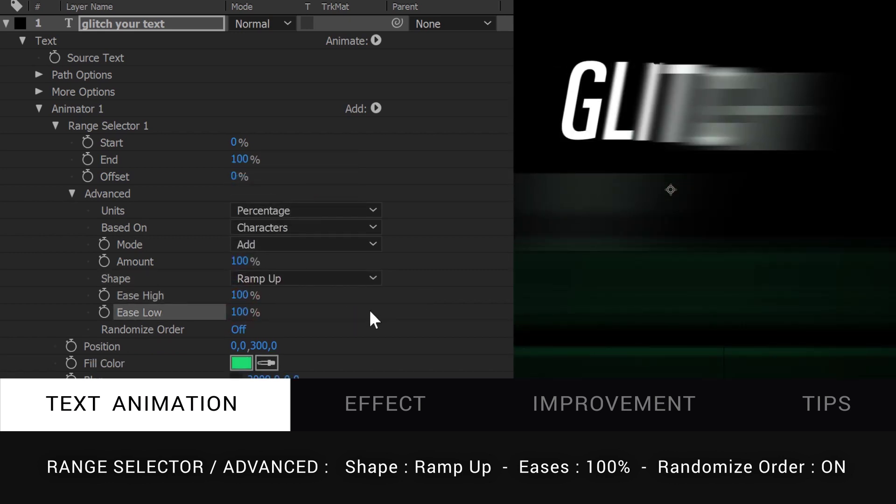
pyautogui.click(239, 331)
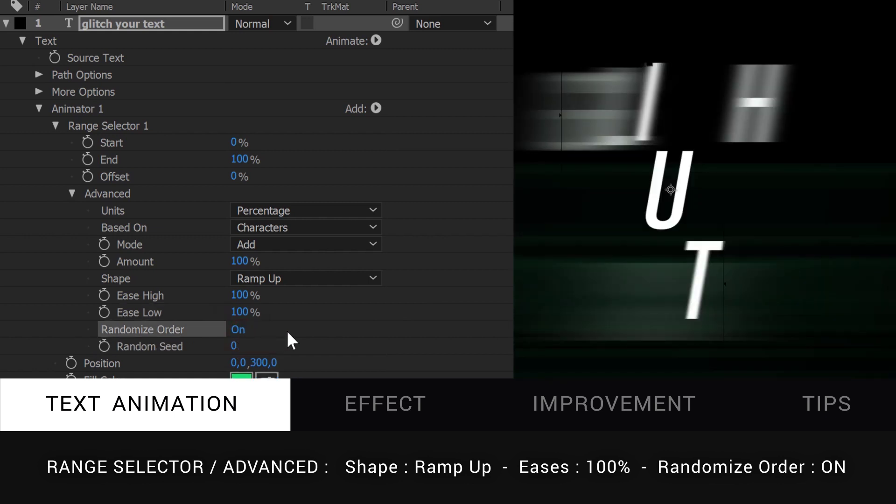
# - Keyframe the range selector Offset from -100% at the start to 100% later on
pyautogui.click(71, 193)
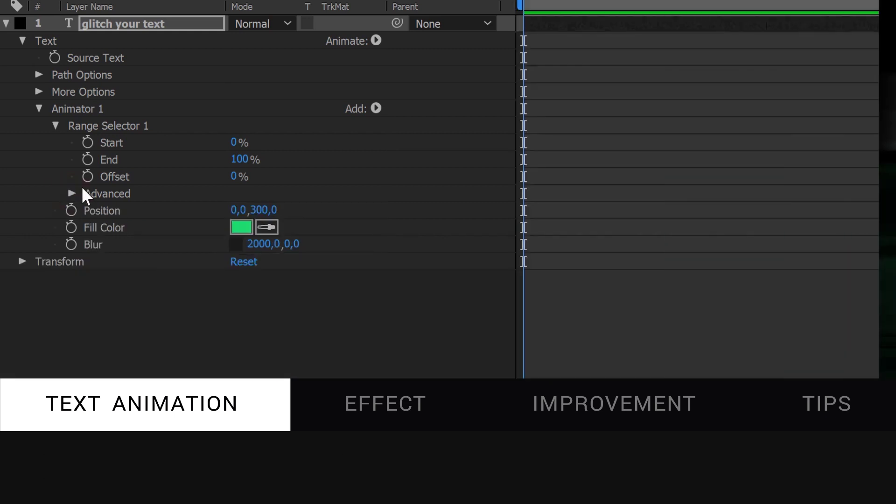
pyautogui.click(87, 176)
pyautogui.moveTo(233, 184); pyautogui.dragTo(184, 172)
pyautogui.click(737, 4)
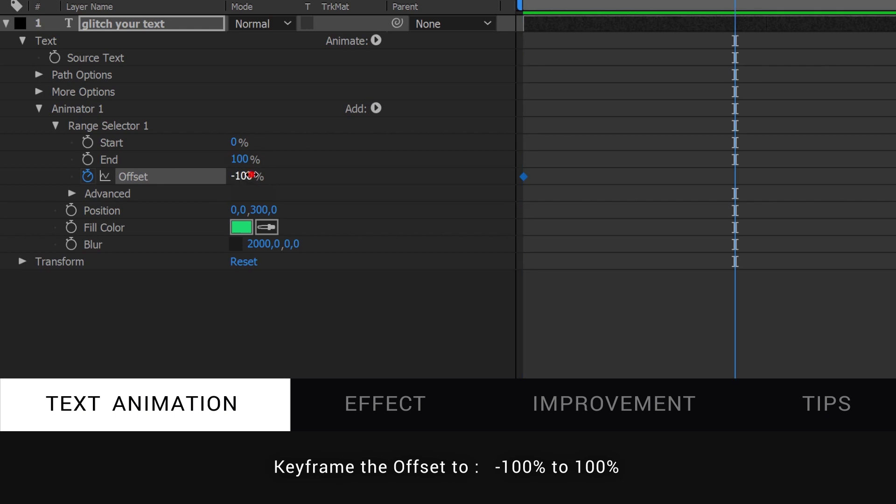
pyautogui.moveTo(238, 176); pyautogui.dragTo(784, 157)
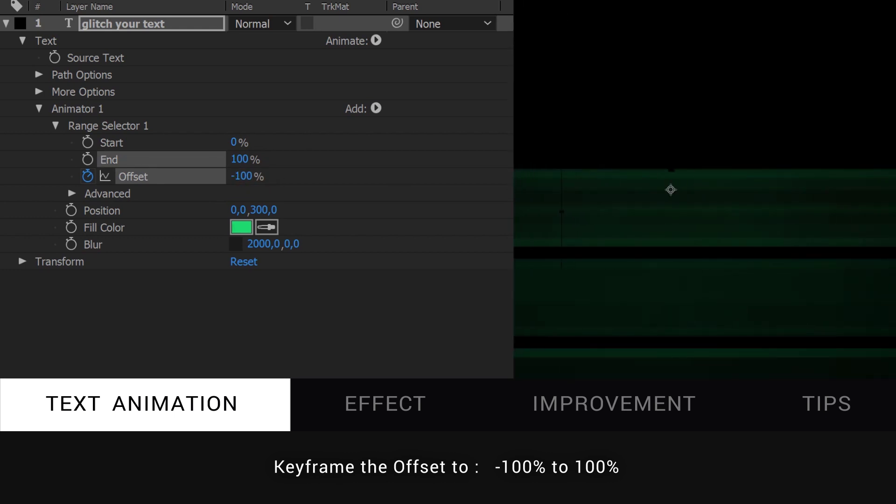
pyautogui.click(410, 228)
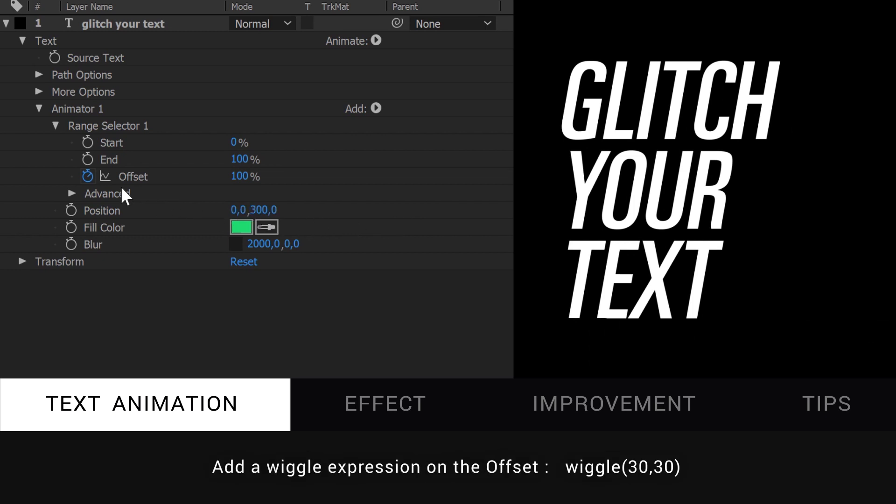
# - Give the Offset a wiggle(30,30) expression
pyautogui.keyDown('alt'); pyautogui.click(87, 176); pyautogui.keyUp('alt')
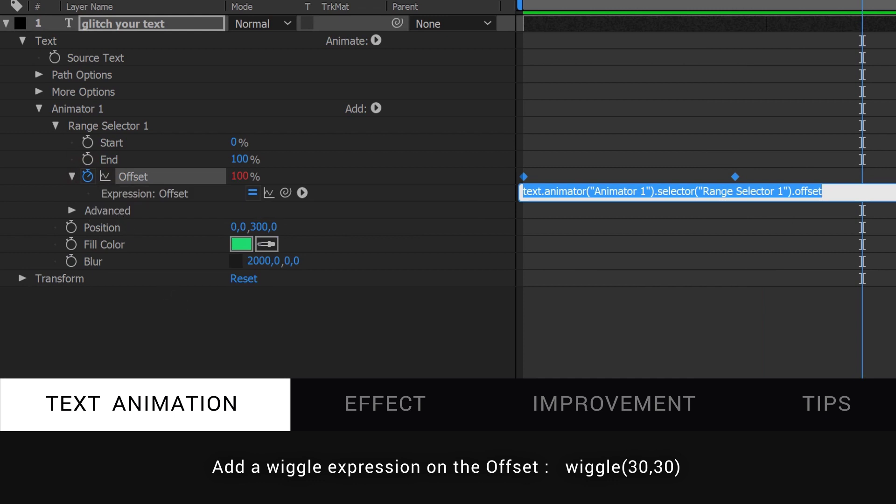
pyautogui.write('wiggle(30,30')
pyautogui.click(176, 302)
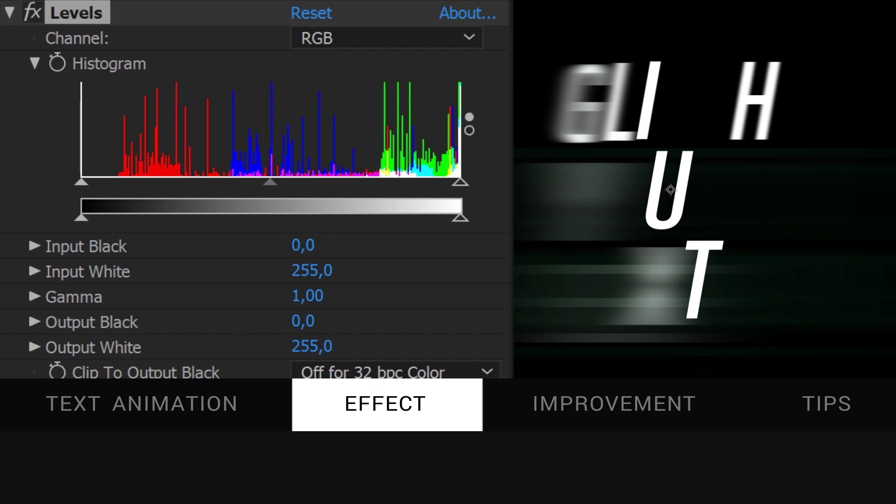
# - Set the Levels Alpha channel Input Black and Input White to 0.5
pyautogui.click(373, 47)
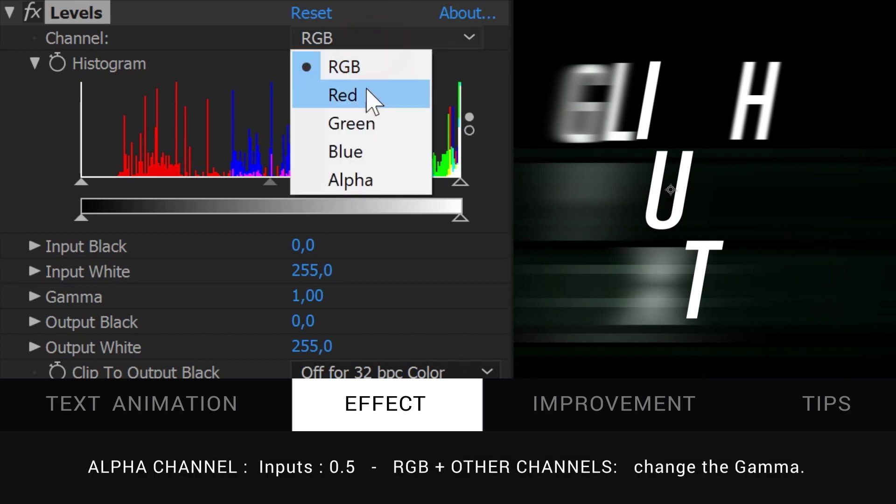
pyautogui.click(364, 184)
pyautogui.click(301, 247)
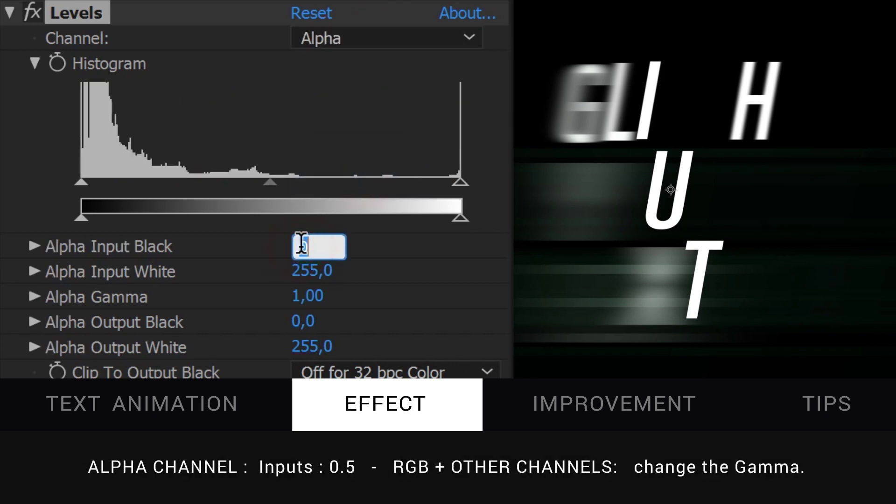
pyautogui.write('.5')
pyautogui.press('Tab')
pyautogui.write('.5')
pyautogui.press('Return')
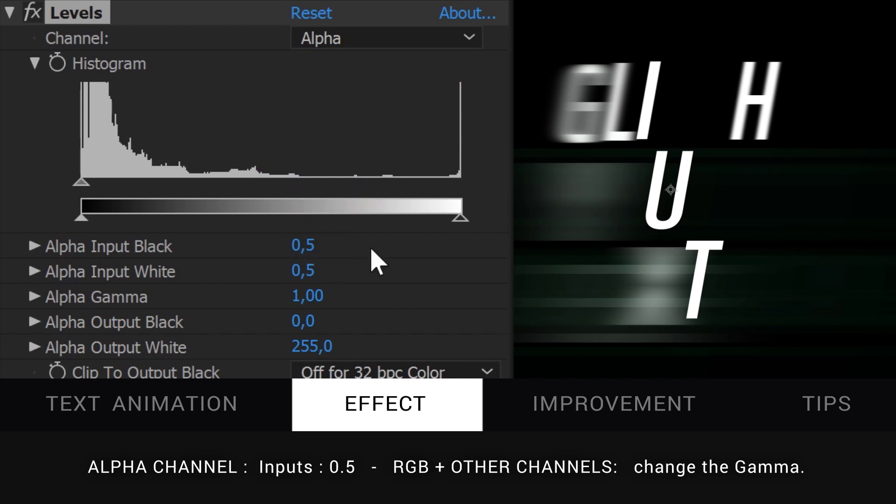
# - Darken the RGB gamma, set Red gamma to 0 and Blue gamma to 5 in Levels
pyautogui.click(368, 40)
pyautogui.click(364, 68)
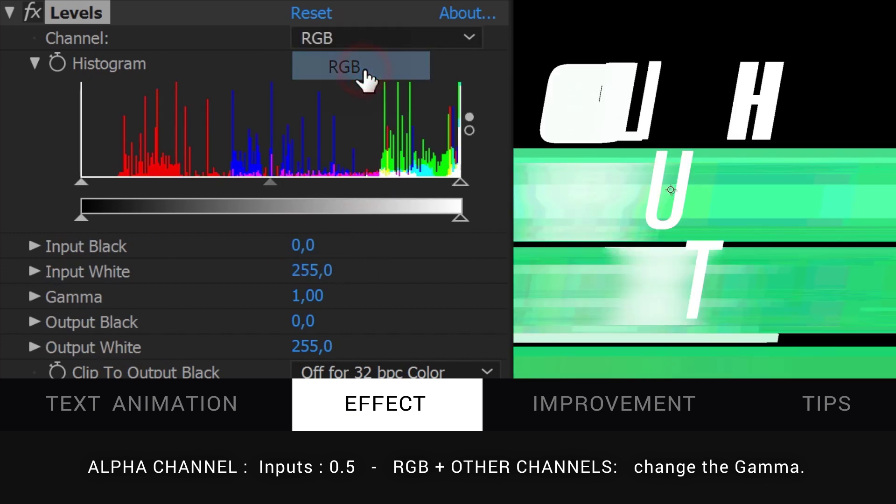
pyautogui.moveTo(271, 183); pyautogui.dragTo(436, 191)
pyautogui.click(360, 39)
pyautogui.click(355, 96)
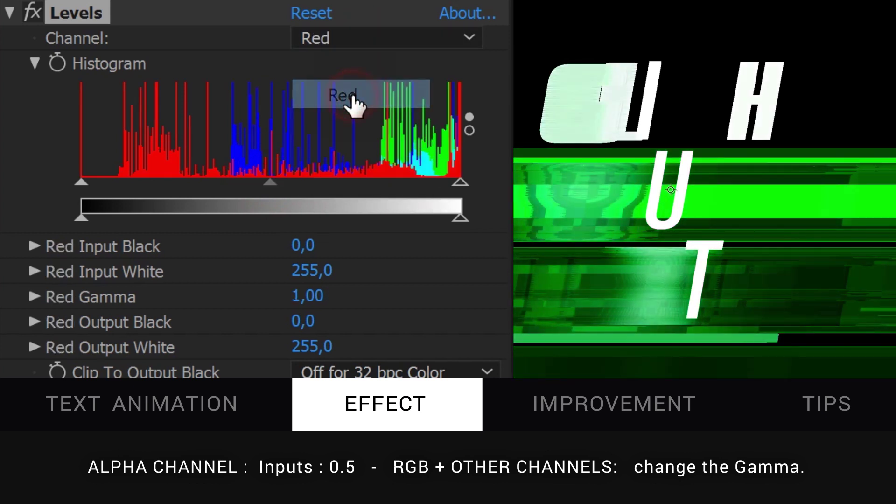
pyautogui.moveTo(271, 183); pyautogui.dragTo(458, 196)
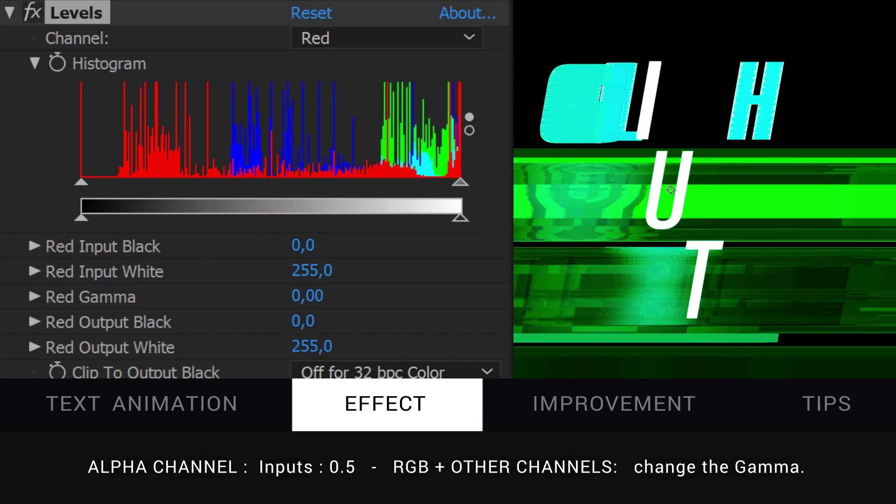
pyautogui.click(366, 46)
pyautogui.click(366, 154)
pyautogui.moveTo(272, 183); pyautogui.dragTo(4, 203)
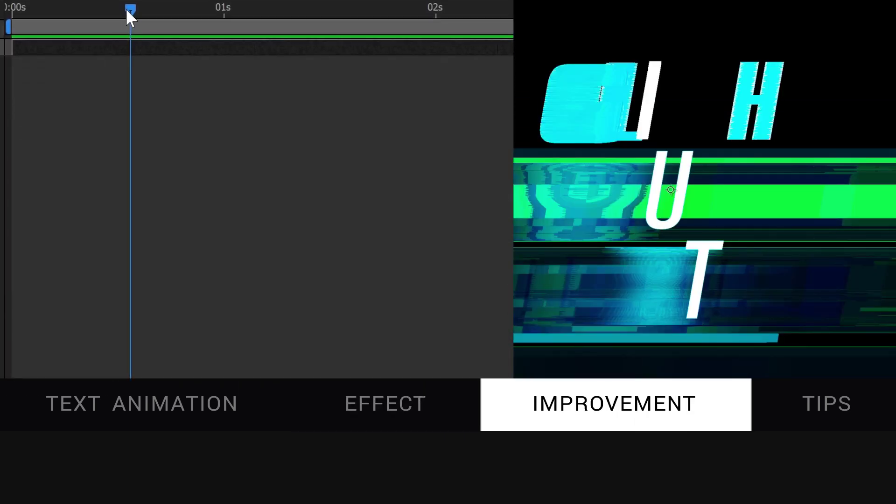
# - At the first frame, add an Opacity animator to the text with Opacity set to 0%
pyautogui.click(4, 11)
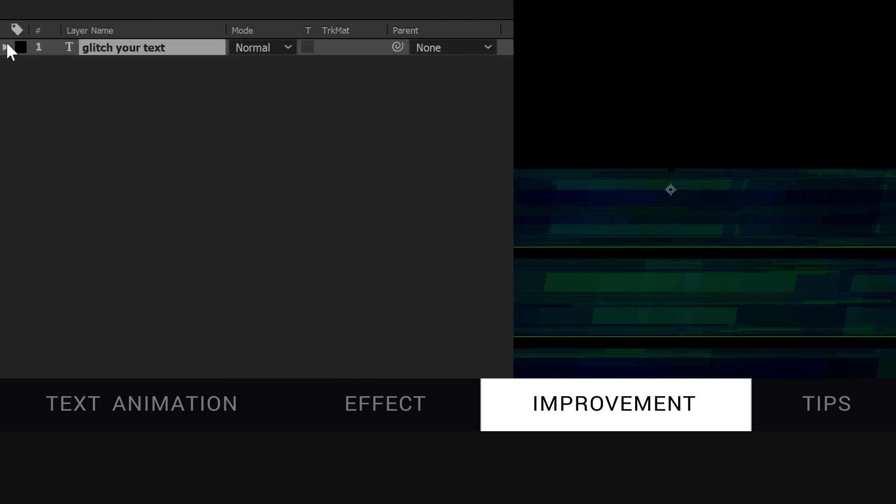
pyautogui.click(7, 46)
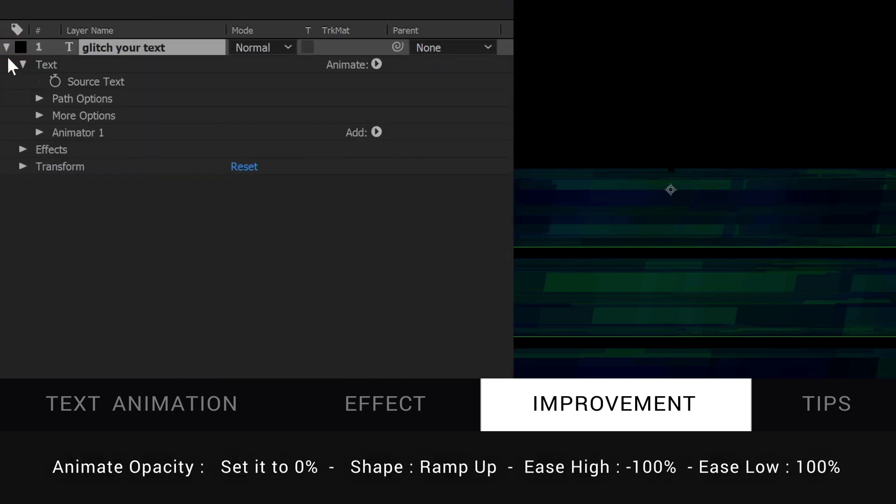
pyautogui.click(376, 64)
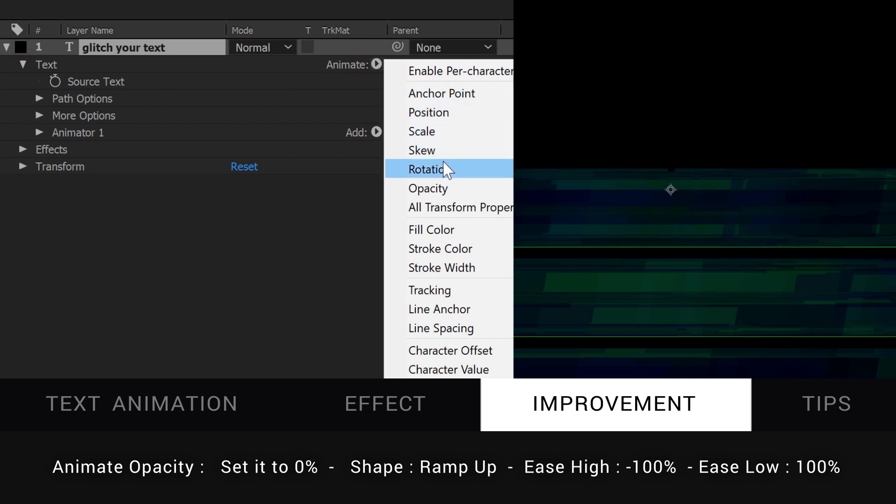
pyautogui.click(442, 188)
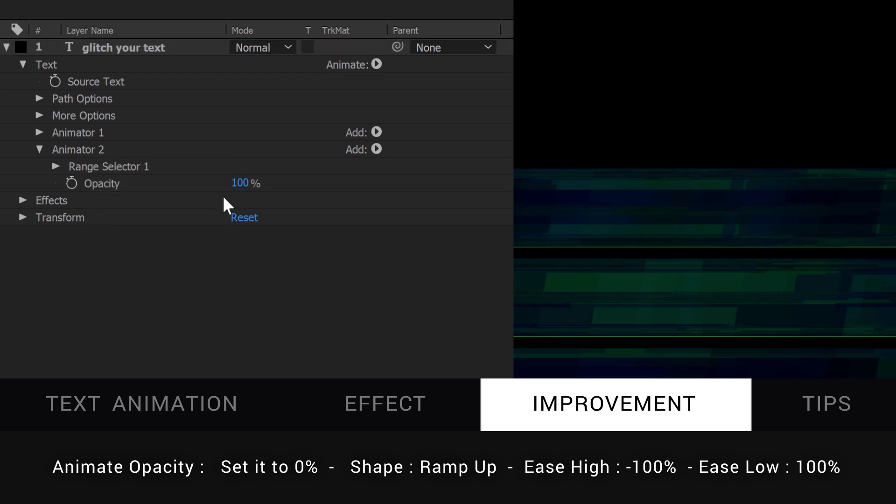
pyautogui.moveTo(240, 183); pyautogui.dragTo(19, 177)
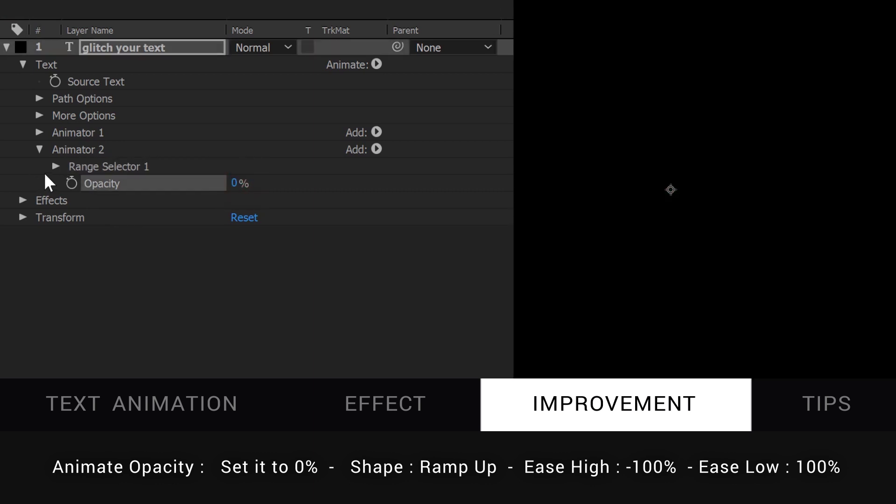
# - Set Animator 2's range shape to Ramp Up, Ease High -100% and Ease Low 100%
pyautogui.click(56, 166)
pyautogui.click(73, 235)
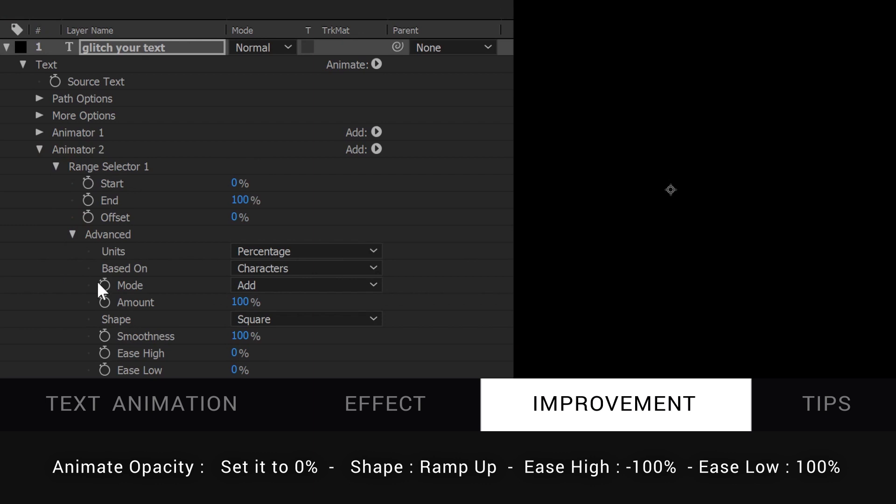
pyautogui.click(292, 320)
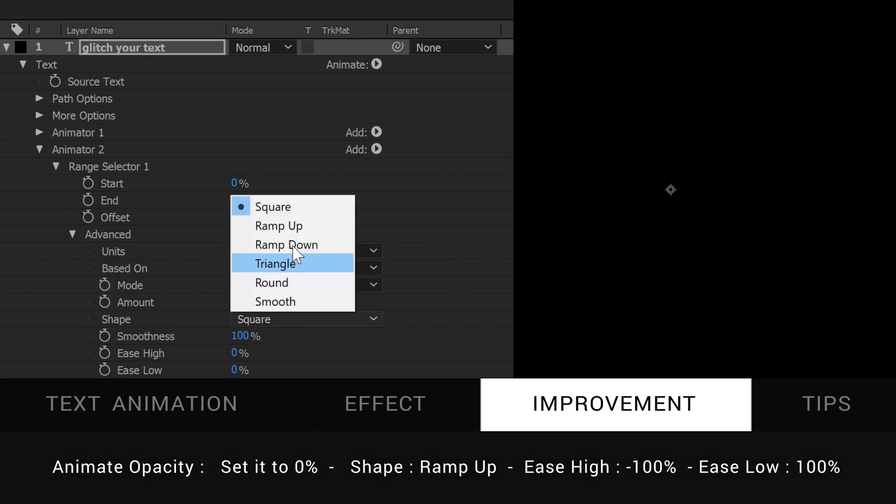
pyautogui.click(284, 227)
pyautogui.moveTo(235, 337); pyautogui.dragTo(28, 336)
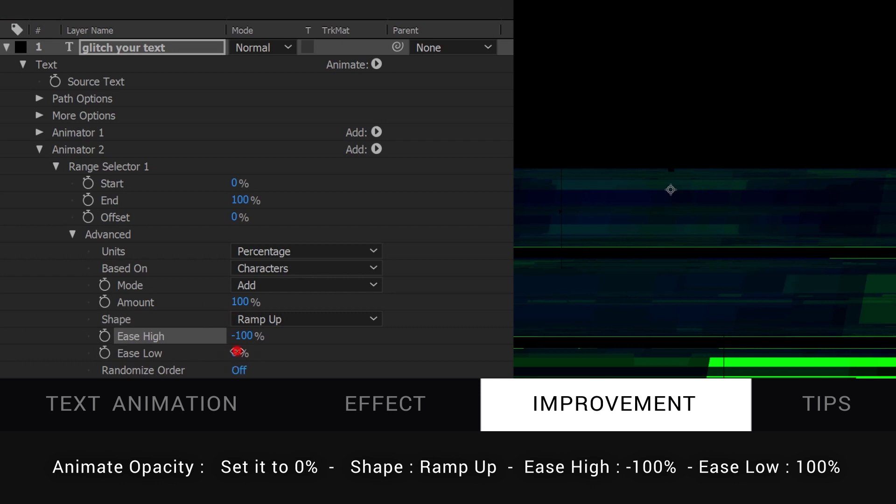
pyautogui.moveTo(237, 351); pyautogui.dragTo(393, 351)
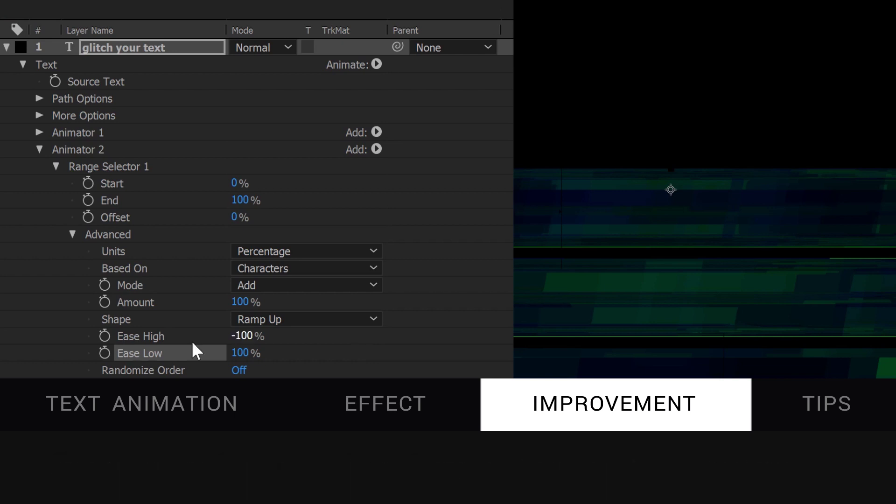
# - Pick-whip Animator 2's Offset expression to Animator 1's Offset so both read -92%
pyautogui.click(72, 234)
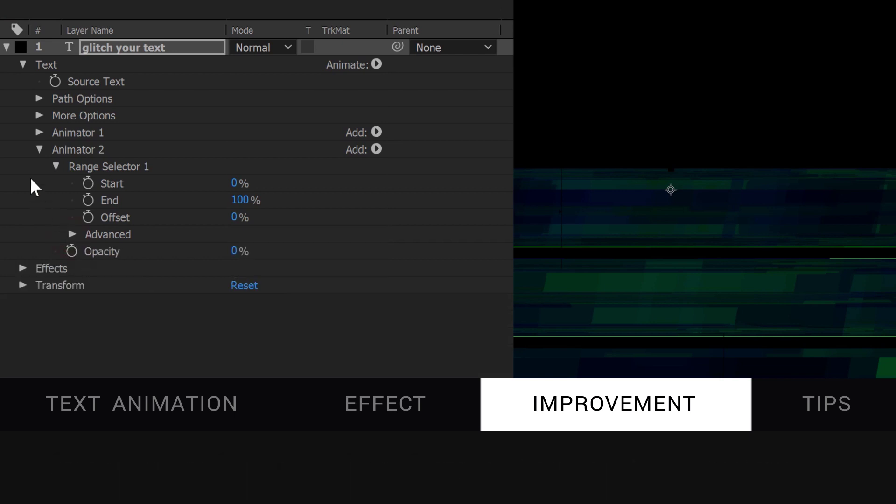
pyautogui.click(38, 133)
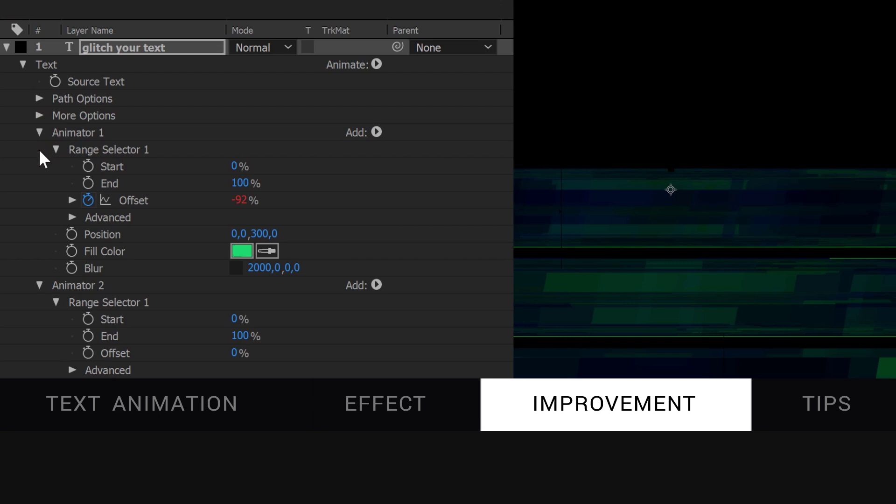
pyautogui.keyDown('alt'); pyautogui.click(87, 353); pyautogui.keyUp('alt')
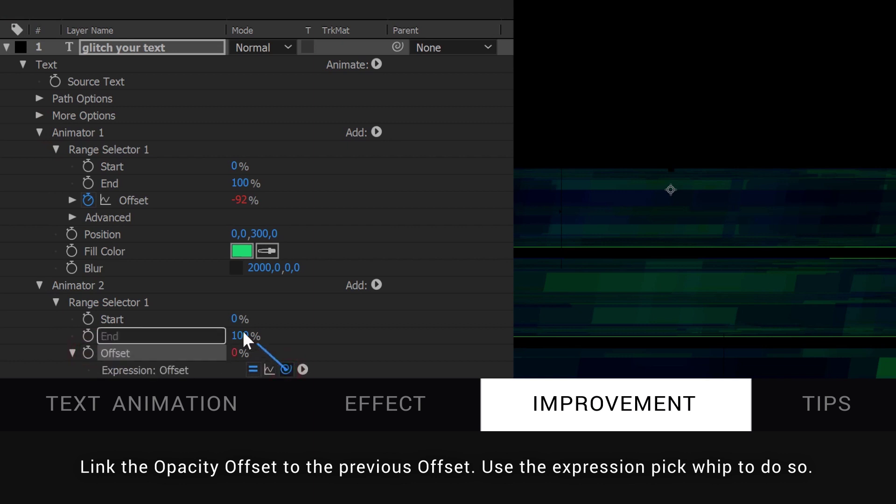
pyautogui.moveTo(139, 198); pyautogui.dragTo(140, 198)
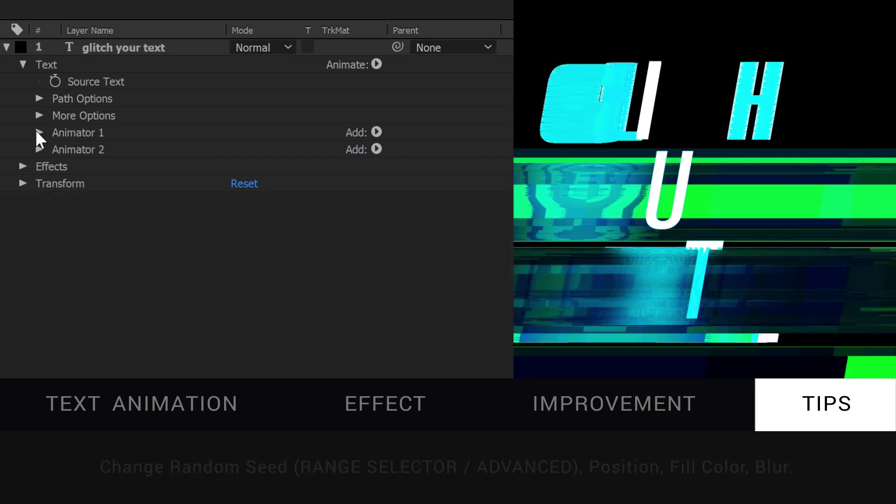
# - Change Animator 1's Random Seed to 20 and lower its Position offset to 199
pyautogui.click(38, 132)
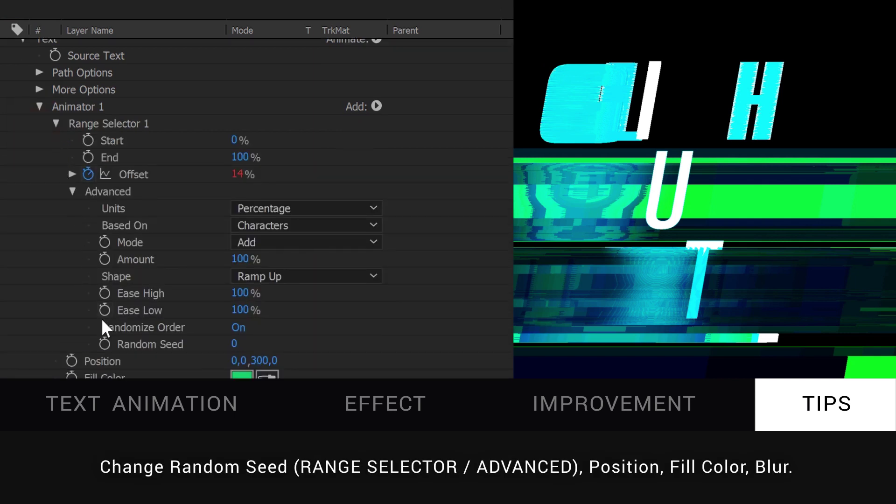
pyautogui.moveTo(236, 346); pyautogui.dragTo(279, 350)
pyautogui.click(72, 191)
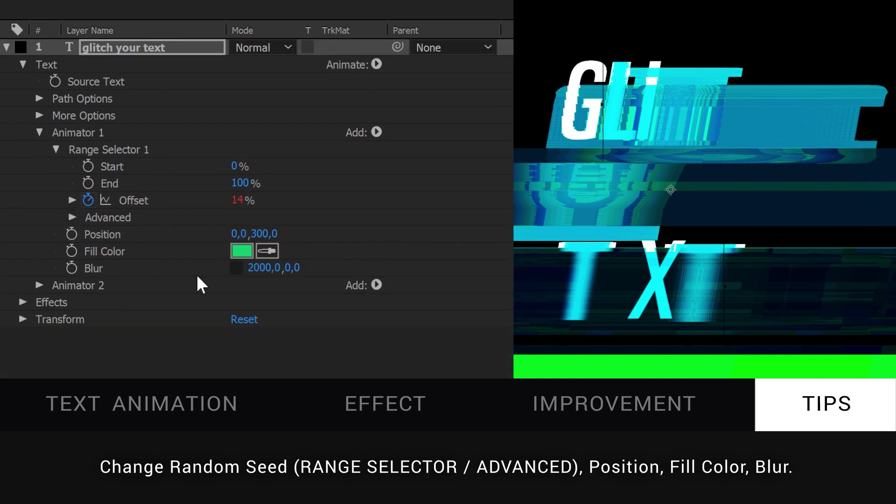
pyautogui.moveTo(264, 233); pyautogui.dragTo(194, 274)
# - Switch Animator 1's fill colour to magenta and adjust the Blur amount
pyautogui.click(242, 251)
pyautogui.moveTo(234, 240); pyautogui.dragTo(259, 120)
pyautogui.click(386, 91)
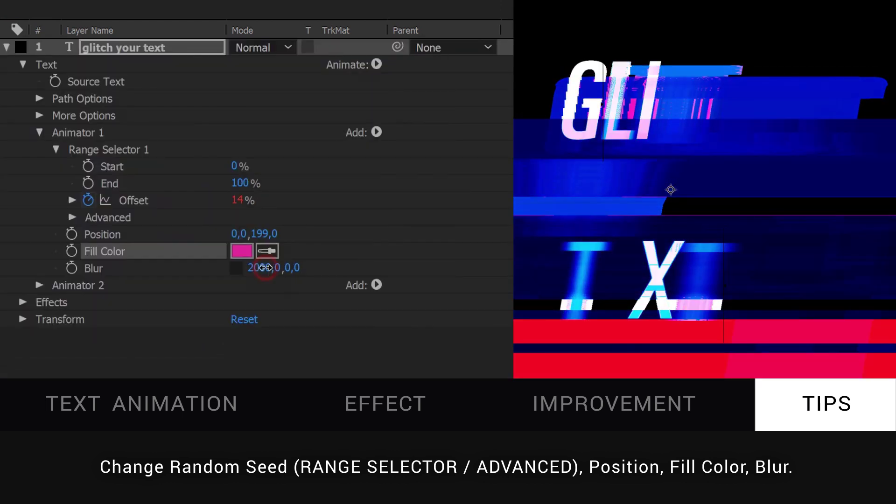
pyautogui.moveTo(256, 268); pyautogui.dragTo(290, 275)
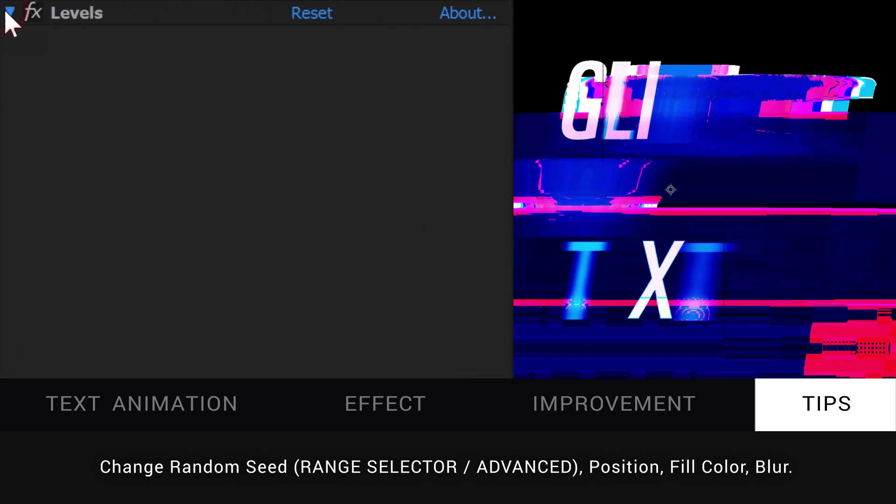
# - Lower the Levels gamma to 0.08 and set Noise HLS Auto to Squared with Hue 24%
pyautogui.click(10, 13)
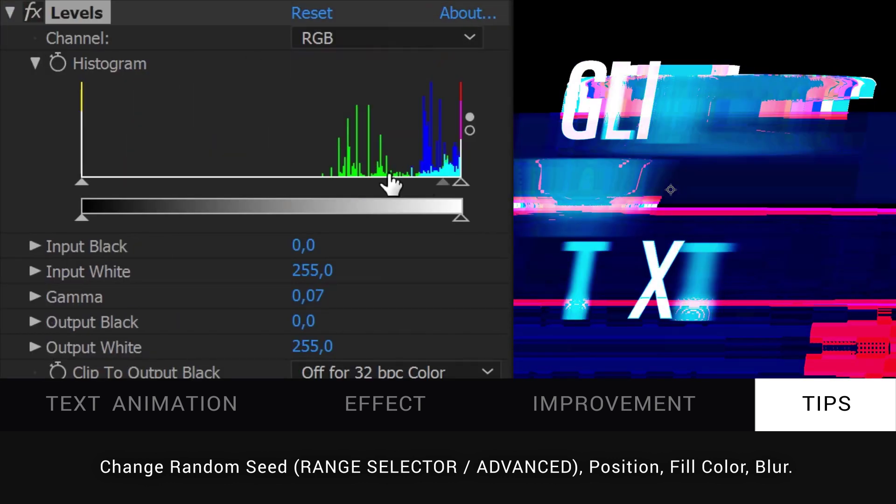
pyautogui.moveTo(390, 186); pyautogui.dragTo(446, 194)
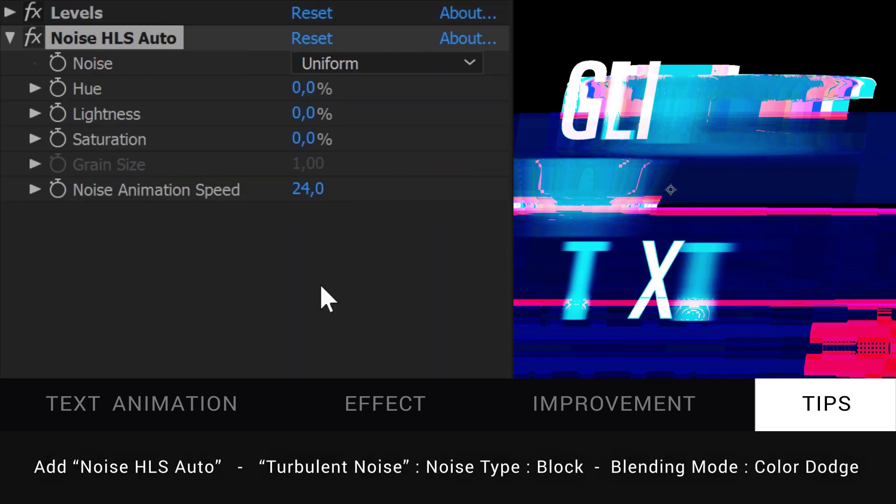
pyautogui.click(359, 64)
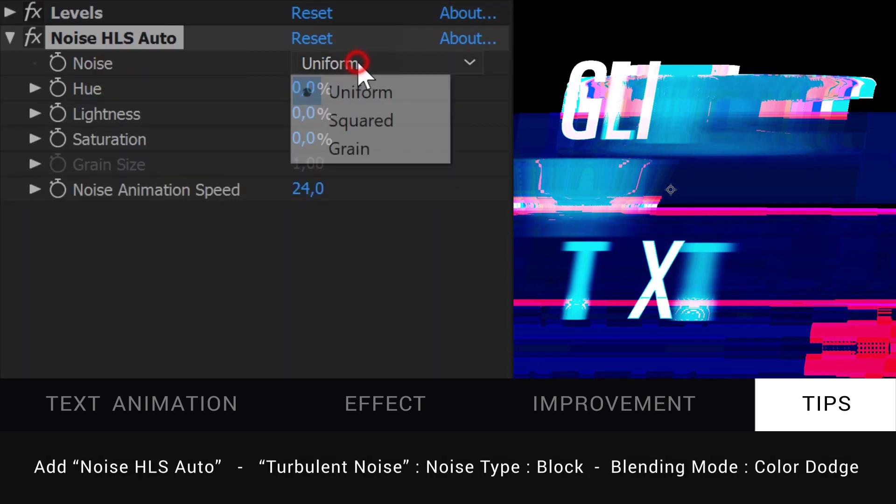
pyautogui.click(324, 115)
pyautogui.moveTo(337, 86); pyautogui.dragTo(342, 85)
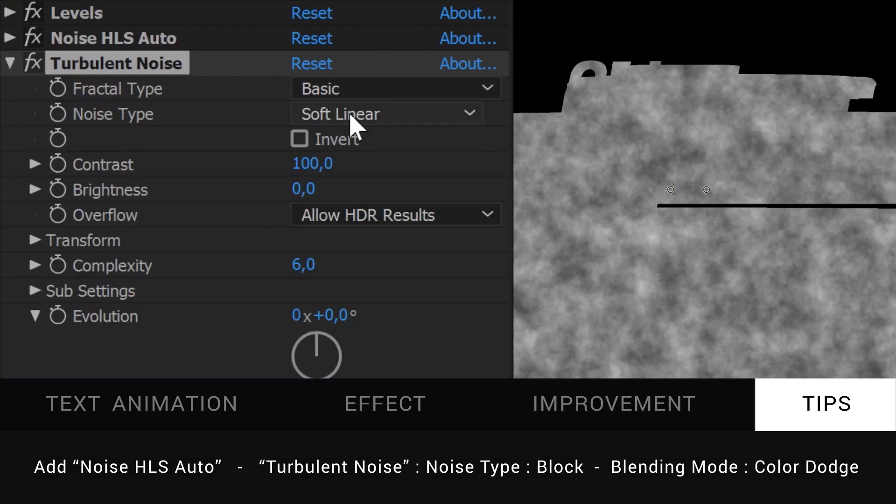
# - Make the Turbulent Noise Block type and turn off Uniform Scaling in its Transform settings
pyautogui.click(356, 120)
pyautogui.click(360, 146)
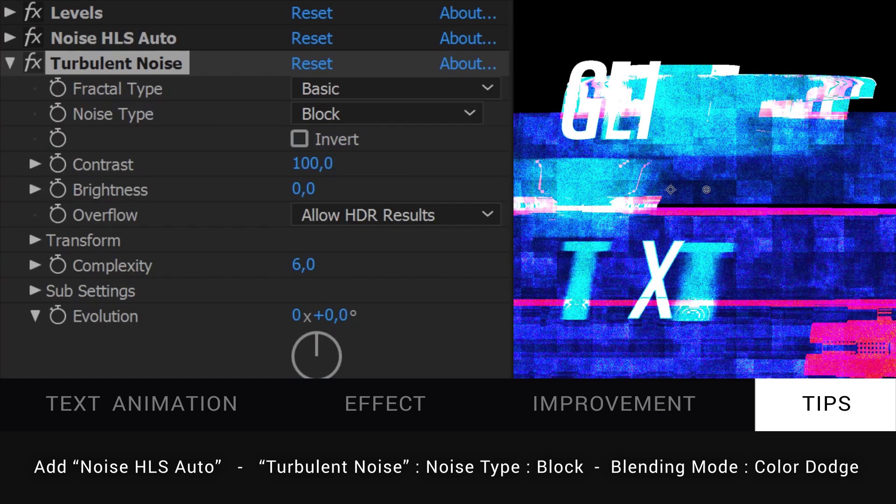
pyautogui.click(35, 241)
pyautogui.click(300, 291)
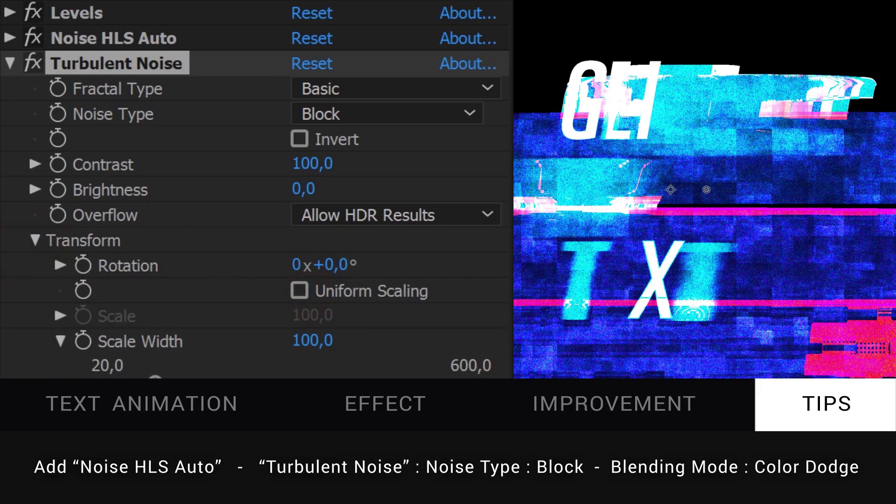